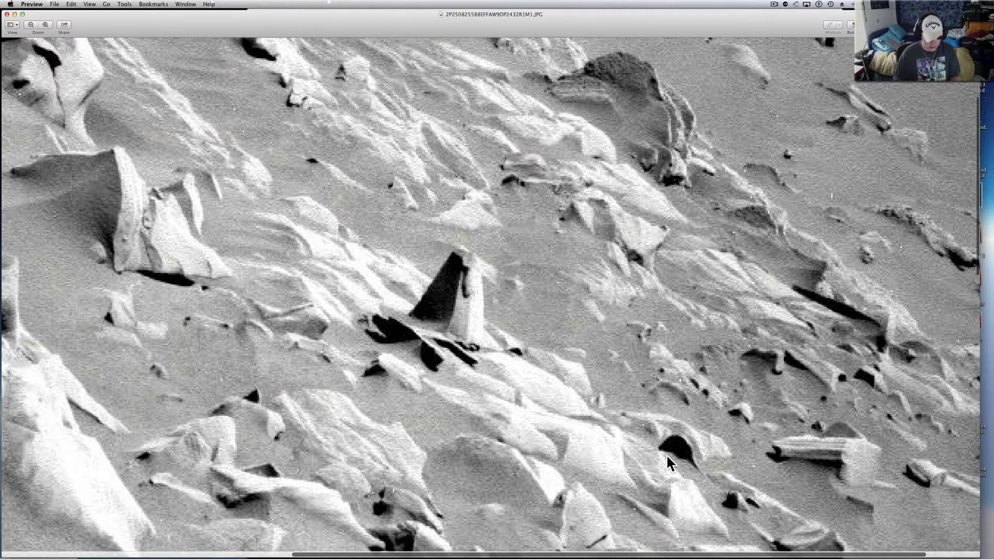
# Zoom out on the R1M1 rover photo until the whole rocky slope fits the window
pyautogui.scroll(-5, 667, 455)
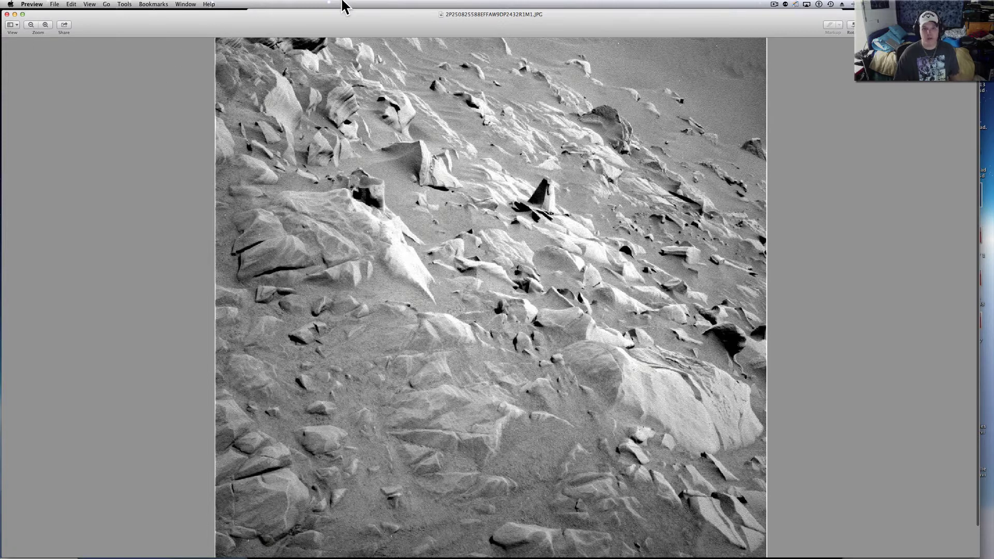
pyautogui.moveTo(374, 17); pyautogui.dragTo(374, 20)
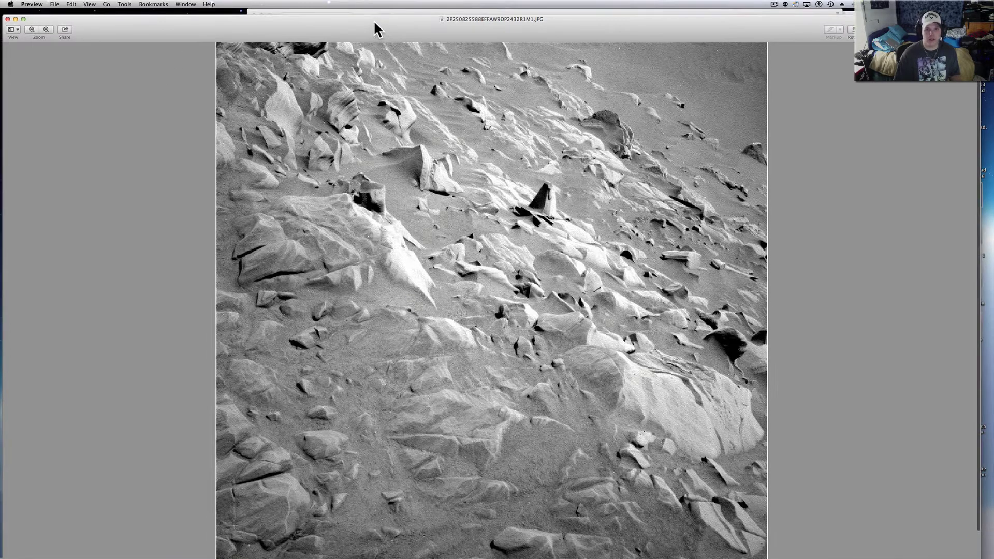
# Show Chrome's Spirit Panoramic Camera Sol 1402 page enlarged and scrolled to View Full Image
pyautogui.click(366, 10)
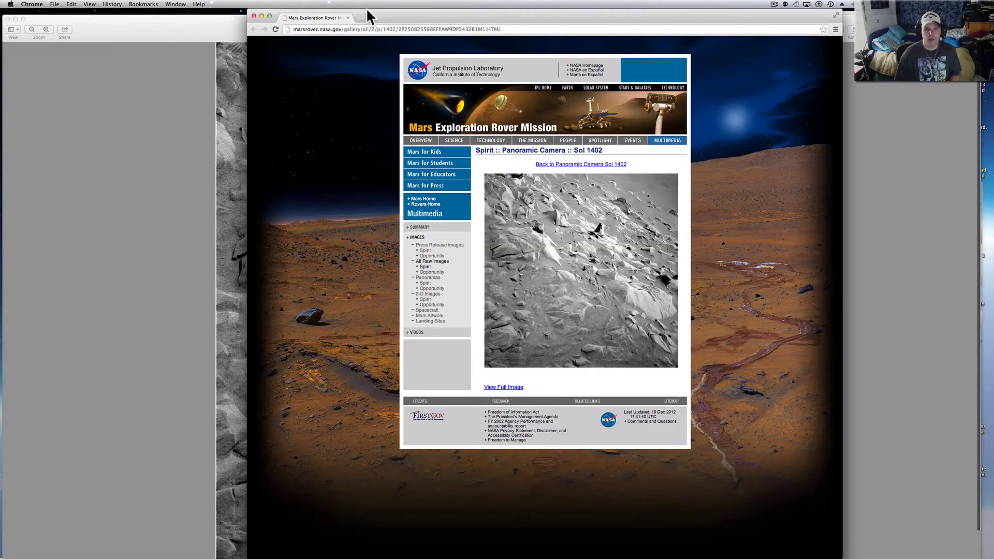
pyautogui.click(268, 16)
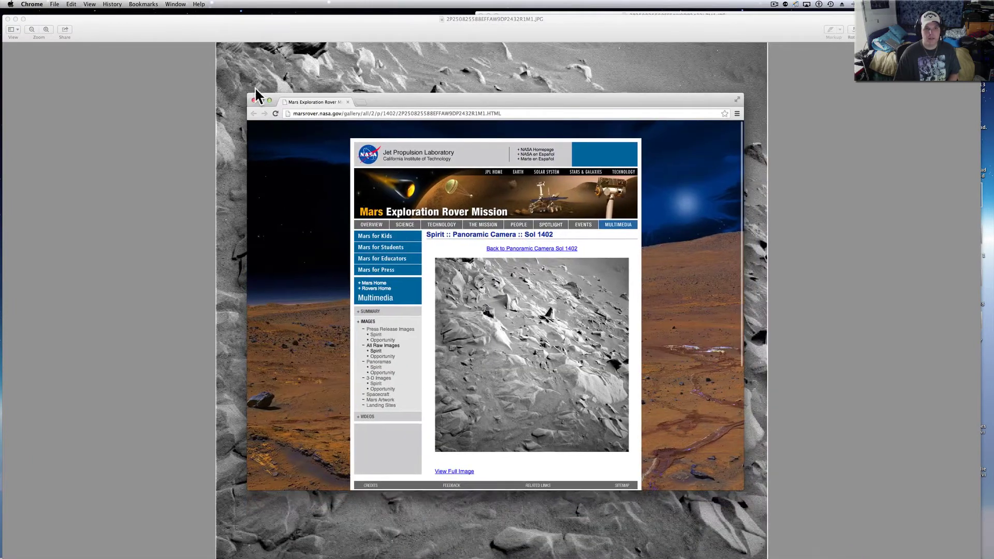
pyautogui.click(269, 99)
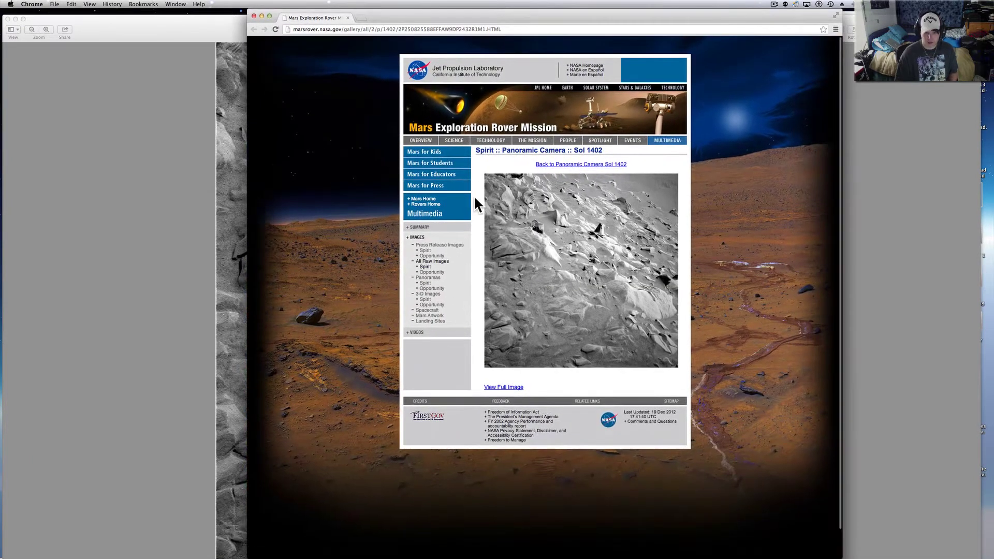
pyautogui.press('super+equal')
pyautogui.press('super+equal')
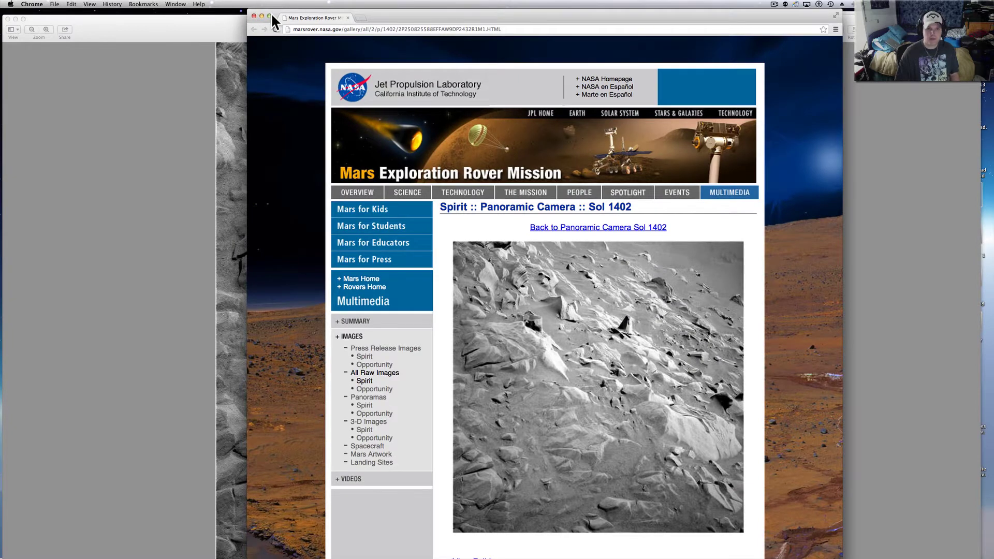
pyautogui.click(269, 15)
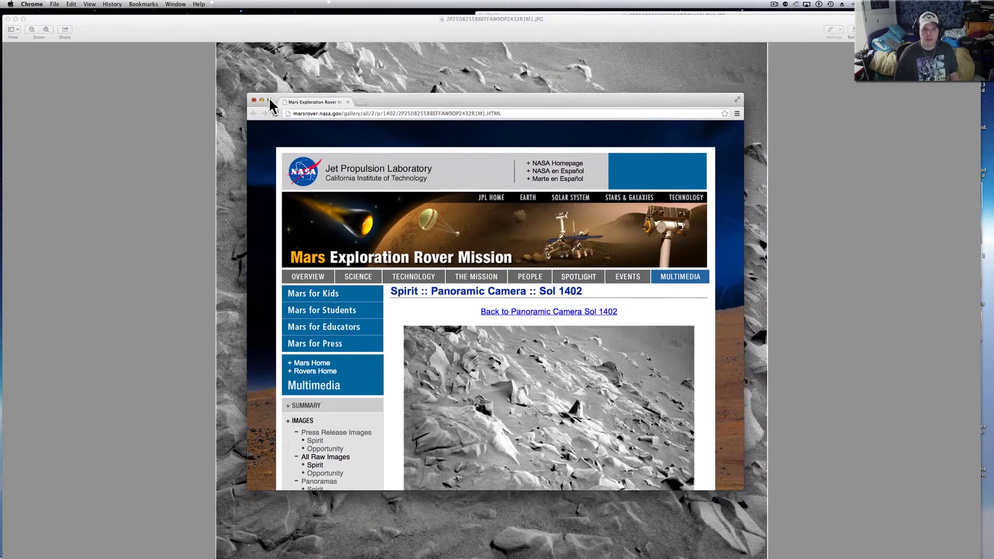
pyautogui.click(269, 99)
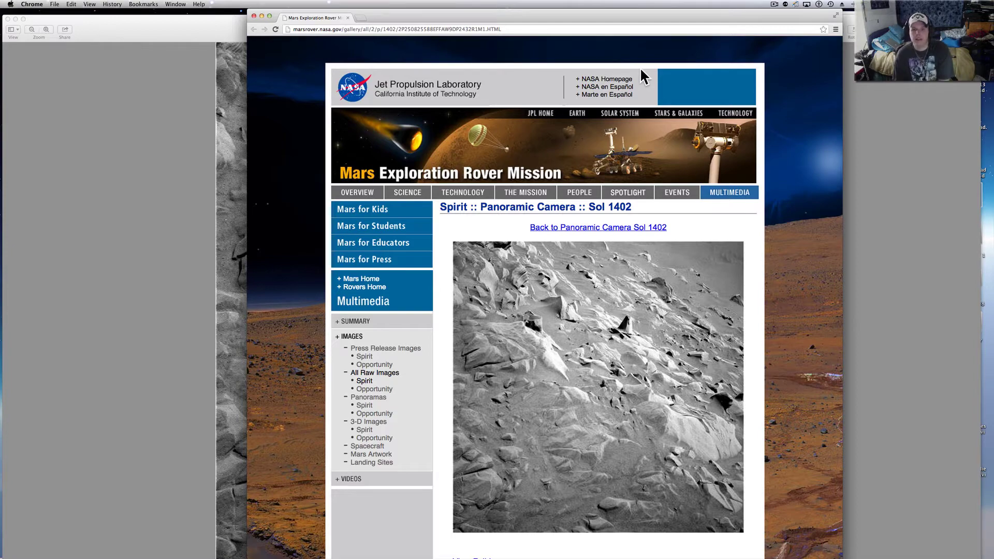
pyautogui.scroll(-6, 373, 406)
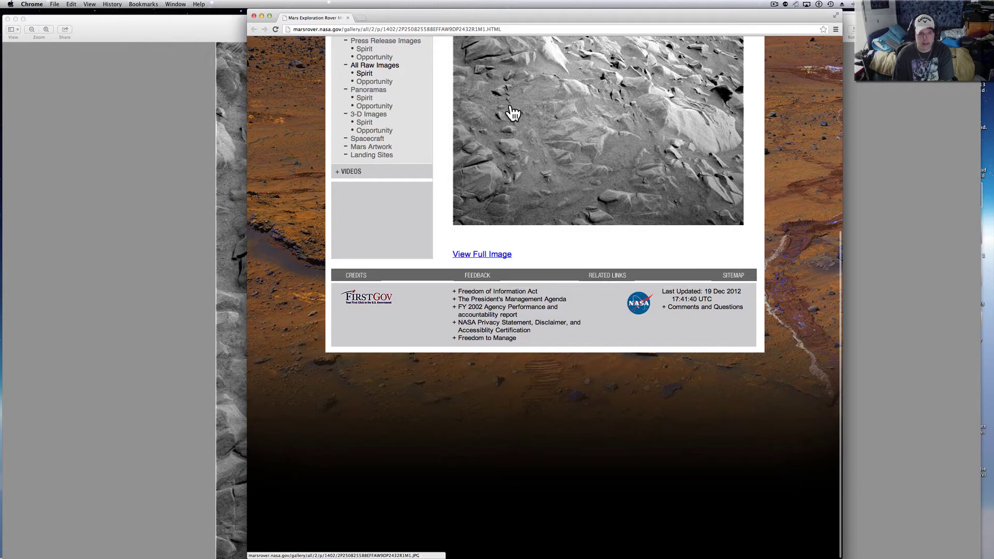
# Minimize Chrome and place the R1M1 and L7M1 photos in side-by-side Preview windows
pyautogui.click(107, 160)
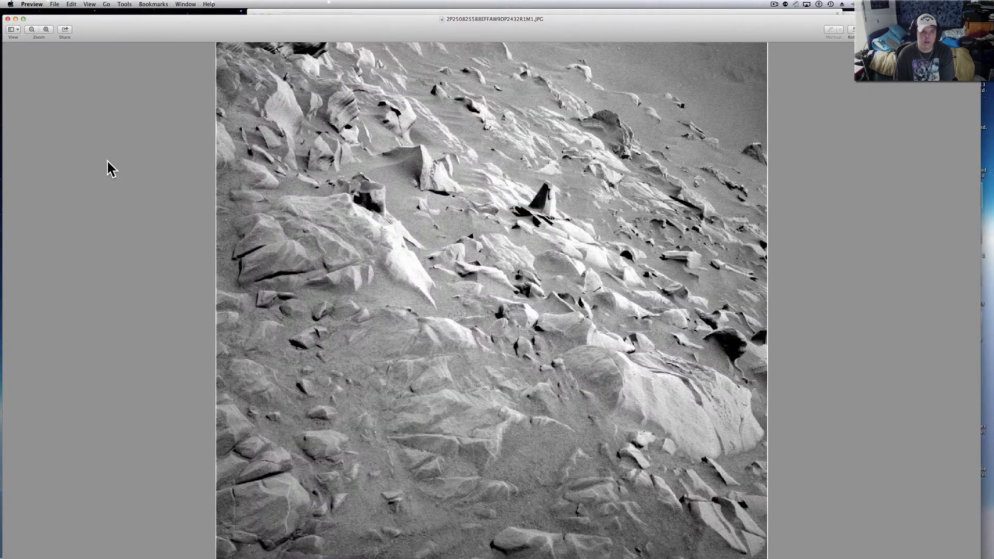
pyautogui.click(279, 10)
pyautogui.click(261, 16)
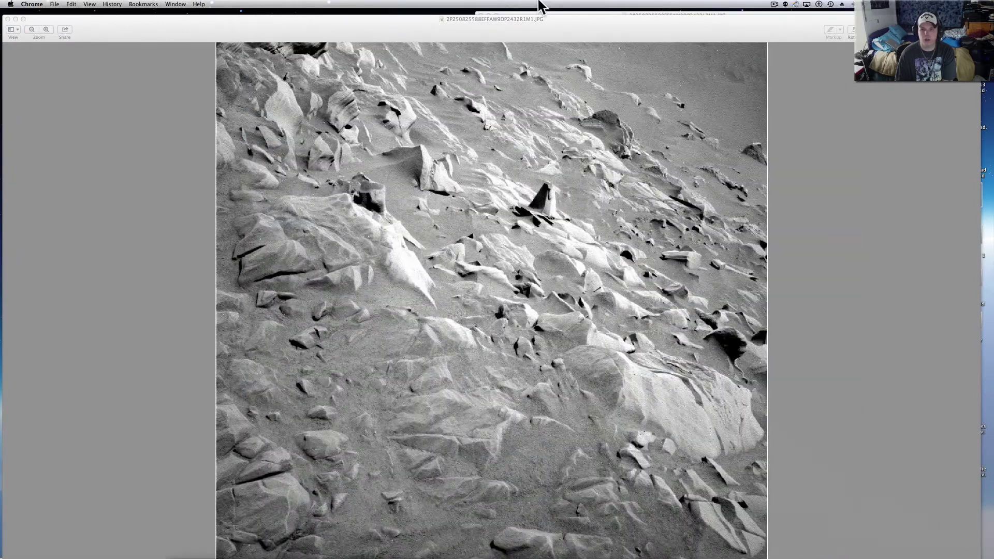
pyautogui.click(546, 11)
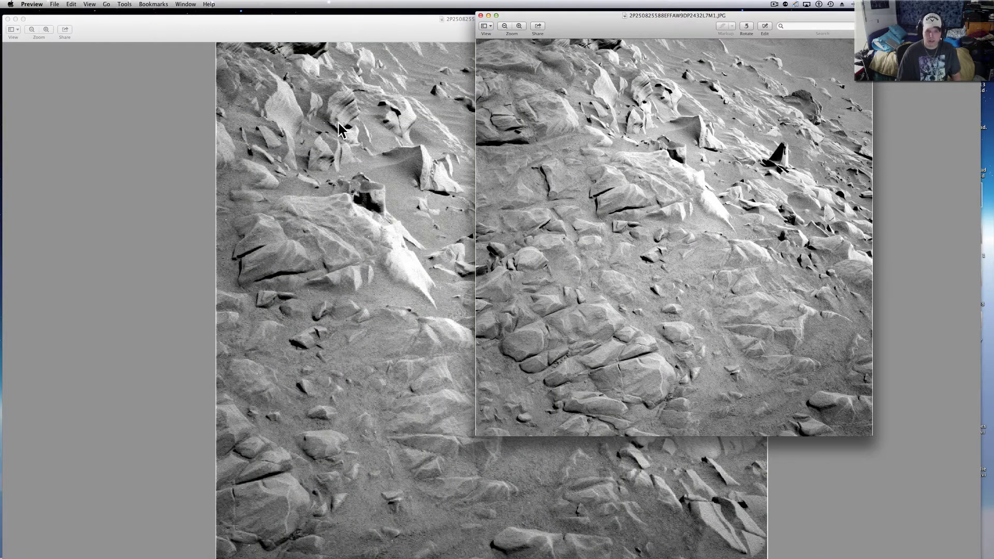
pyautogui.click(276, 167)
pyautogui.press('super+minus')
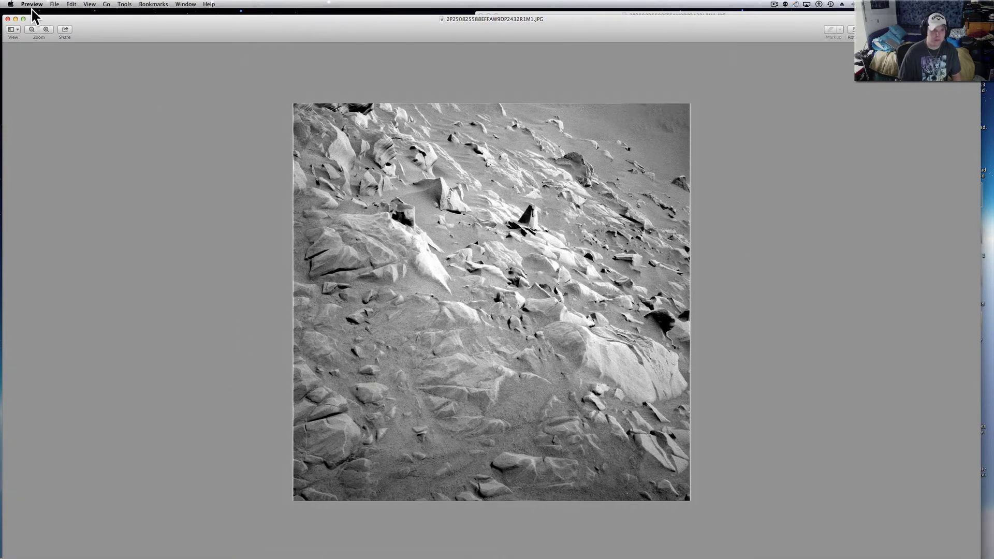
pyautogui.click(23, 19)
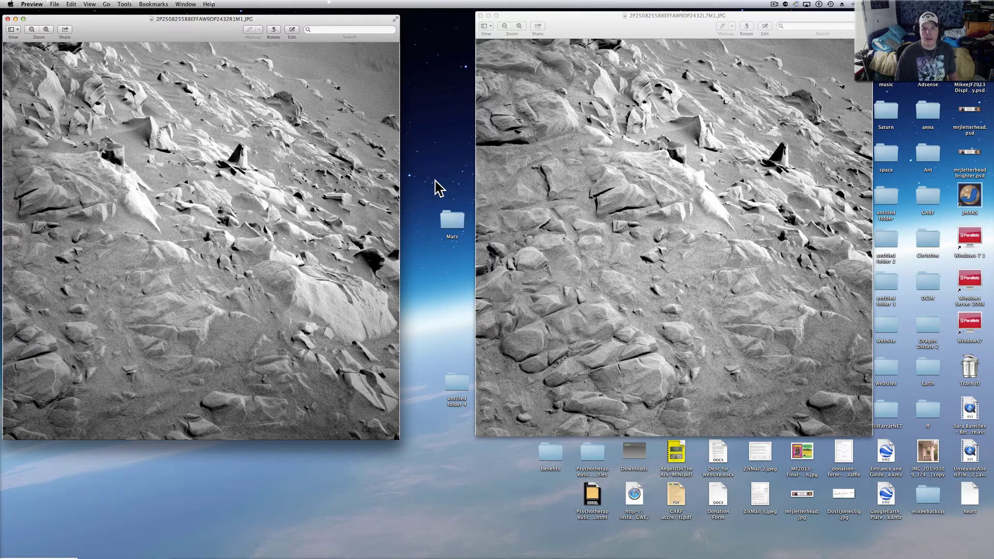
pyautogui.click(714, 107)
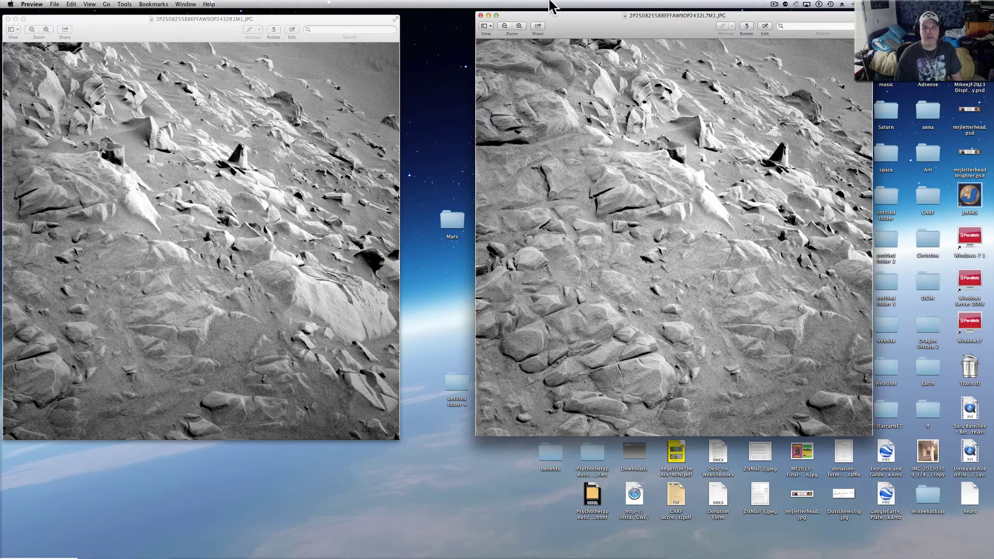
# Maximize the L7M1 photo window and zoom in on the pointed wedge-shaped rock
pyautogui.click(495, 14)
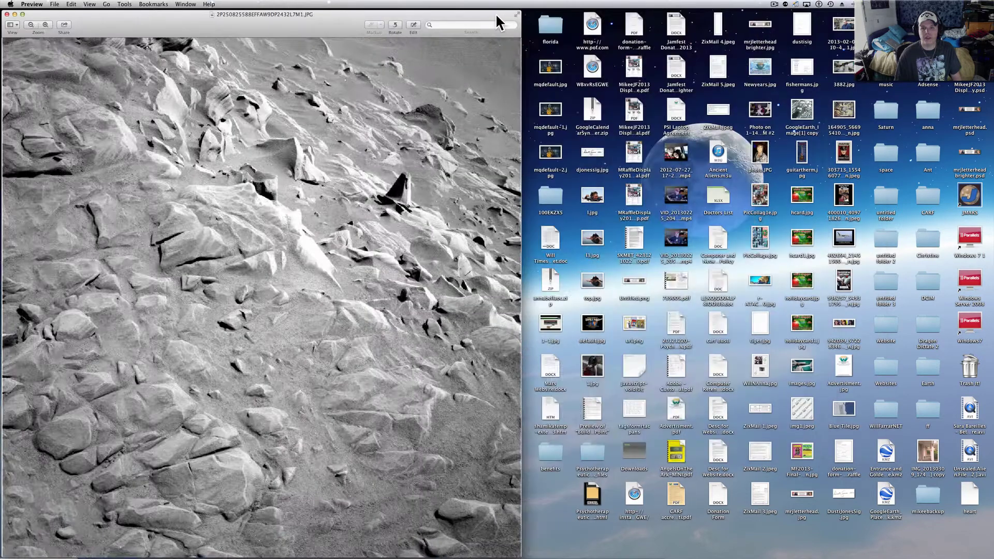
pyautogui.scroll(3, 481, 98)
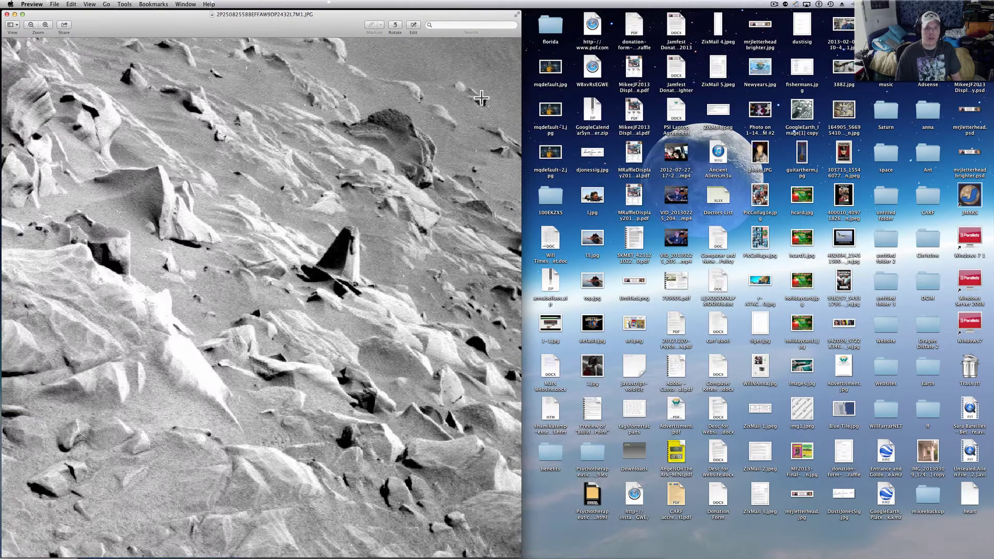
pyautogui.scroll(5, 490, 83)
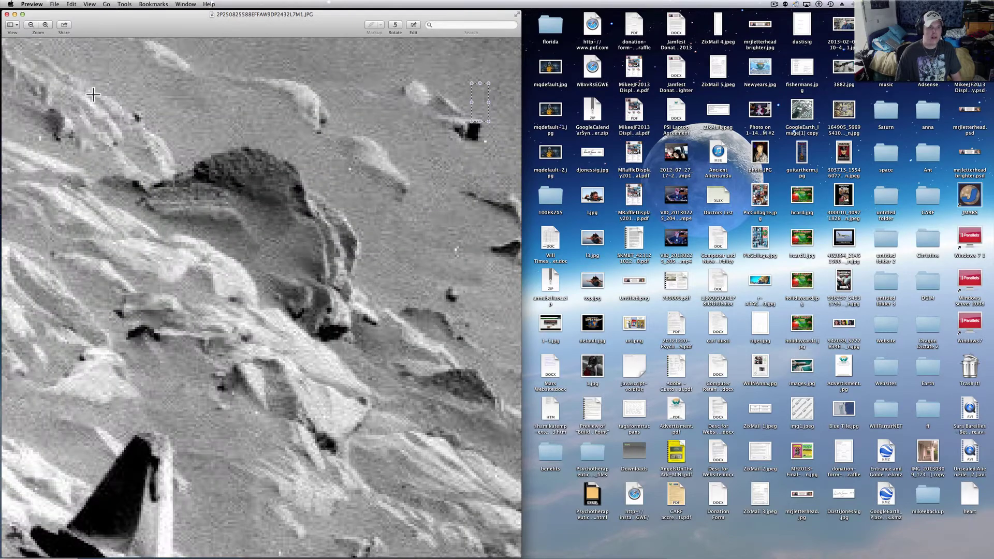
pyautogui.click(23, 14)
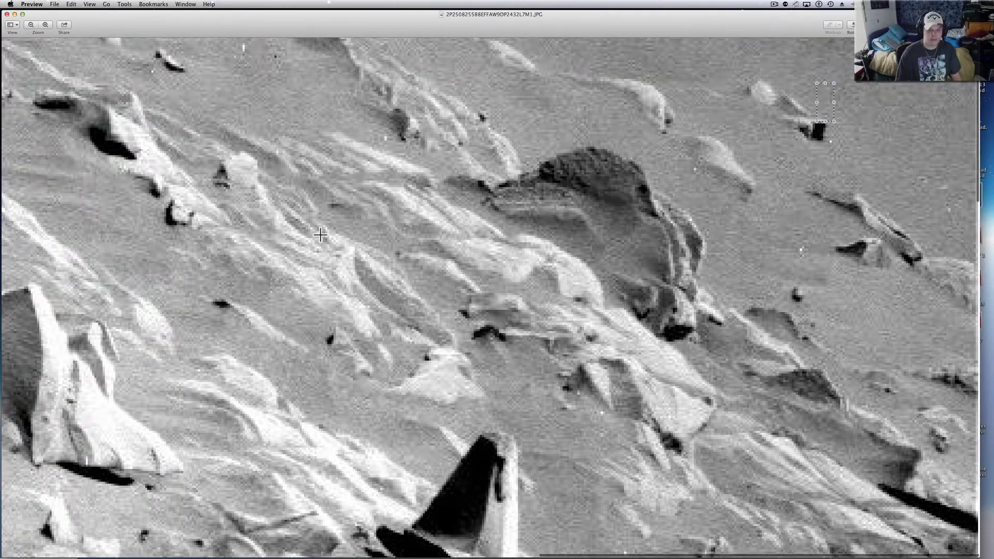
pyautogui.scroll(3, 320, 234)
pyautogui.scroll(-5, 320, 235)
pyautogui.scroll(5, 320, 235)
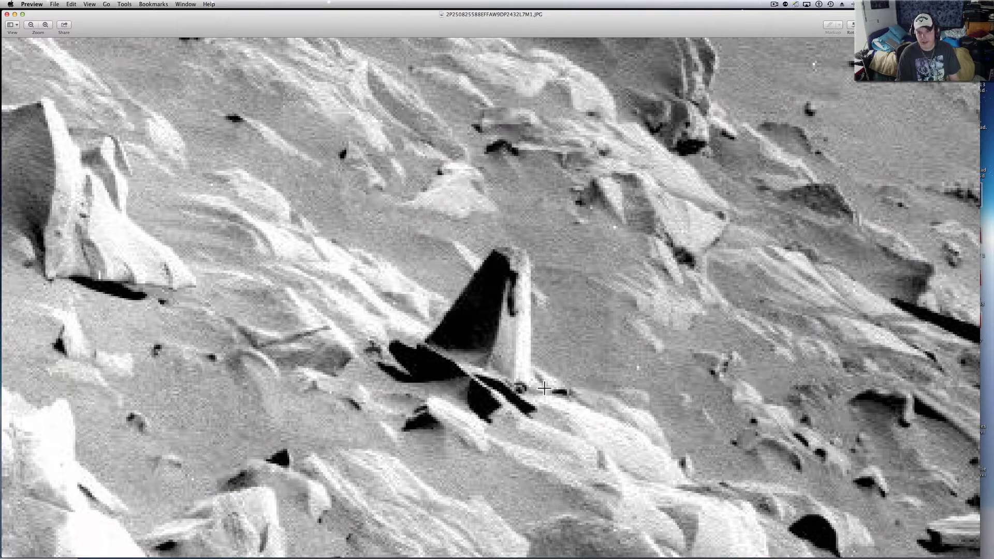
pyautogui.scroll(-3, 548, 305)
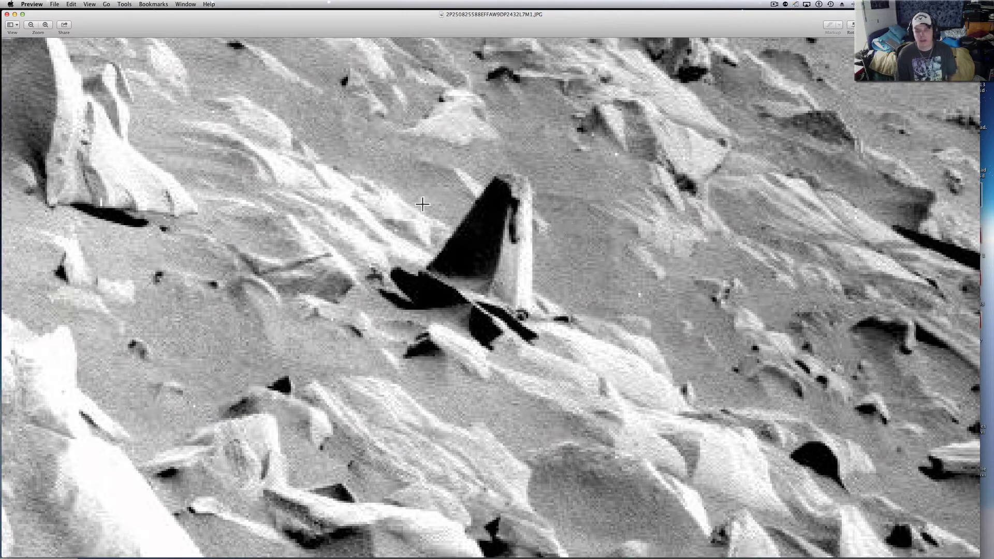
# Scroll up and down through the L7M1 photo to survey its upper area
pyautogui.scroll(-2, 515, 290)
pyautogui.scroll(-3, 515, 290)
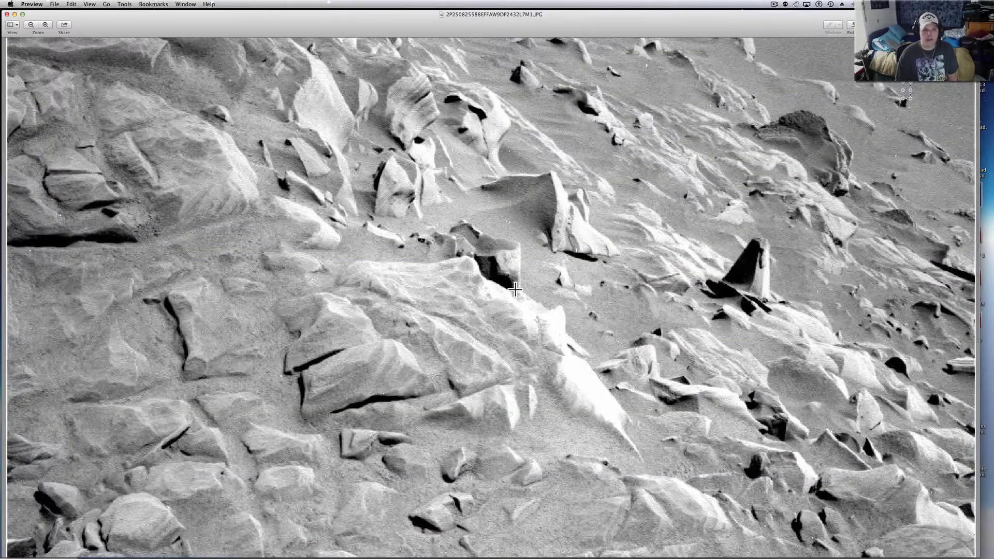
pyautogui.scroll(1, 752, 378)
pyautogui.scroll(1, 863, 470)
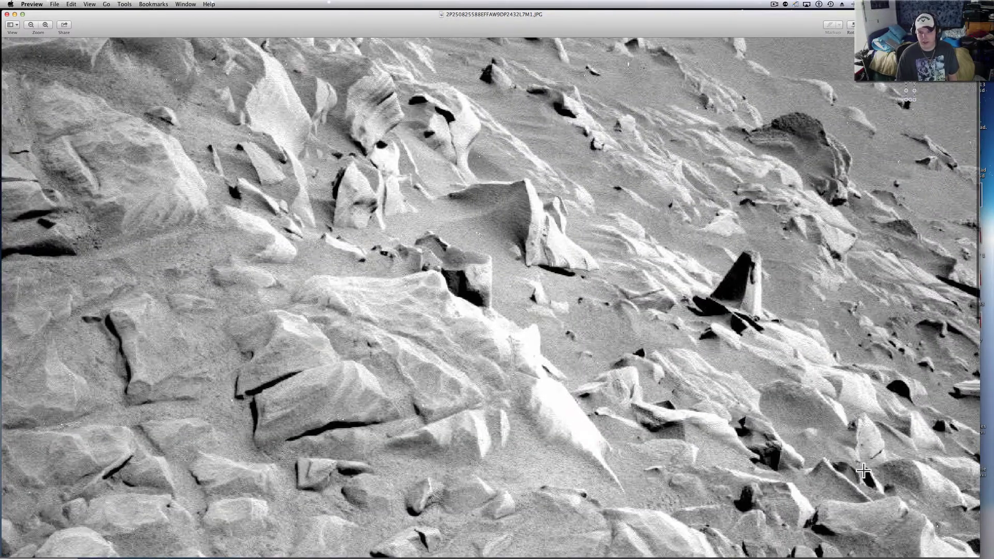
pyautogui.scroll(-3, 863, 470)
pyautogui.scroll(-2, 863, 470)
pyautogui.scroll(5, 863, 470)
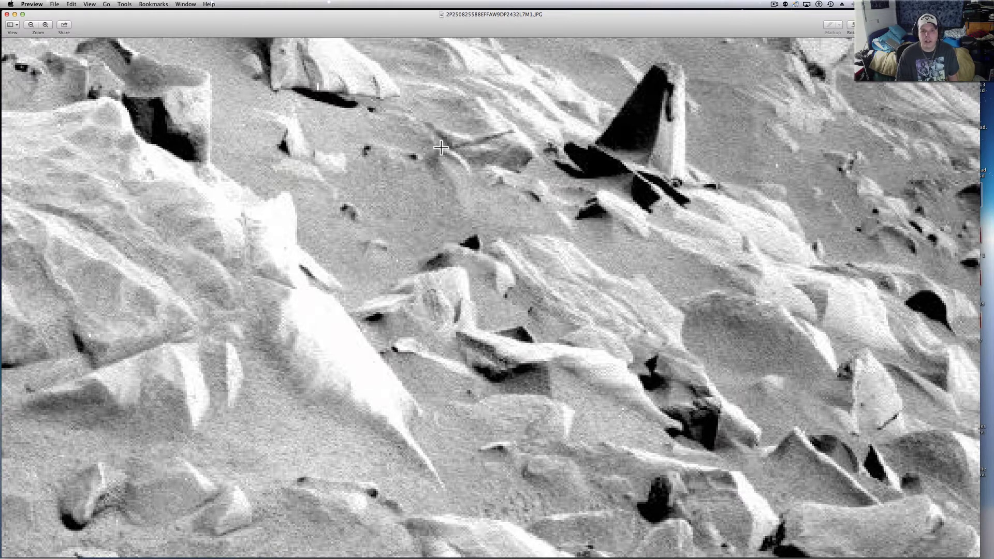
# Pan right and zoom in on the dark, rough-textured boulder near the top right
pyautogui.hscroll(3, 469, 174)
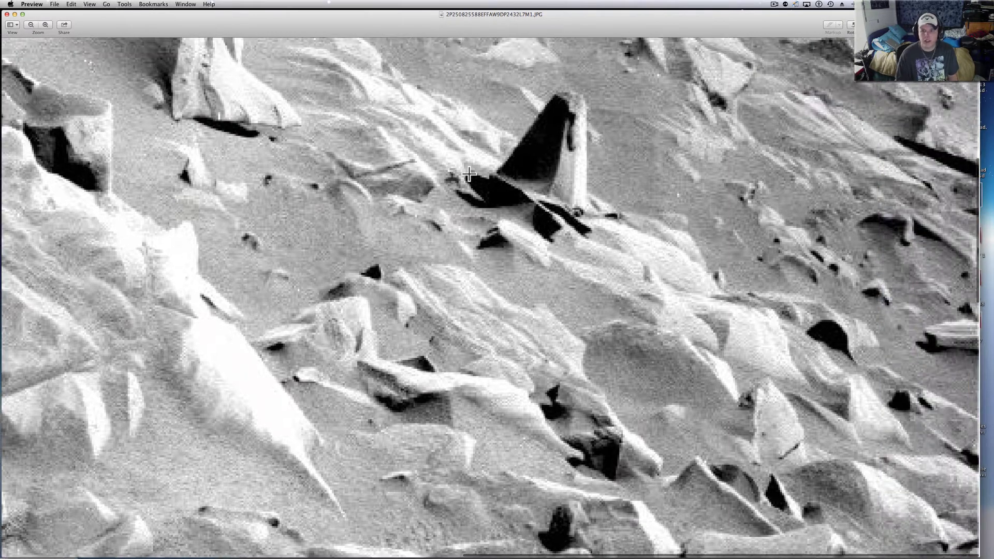
pyautogui.scroll(-5, 469, 174)
pyautogui.hscroll(1, 468, 174)
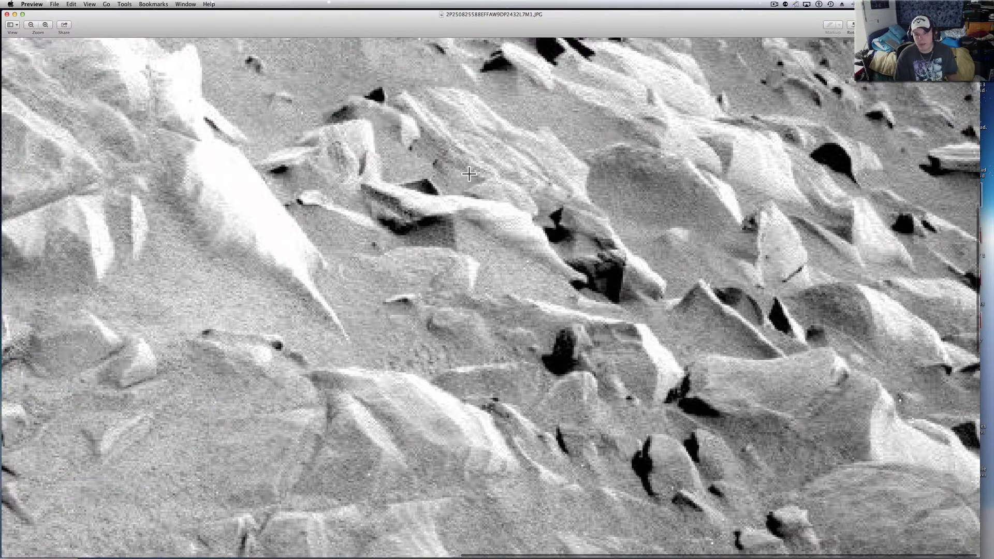
pyautogui.scroll(-10, 468, 174)
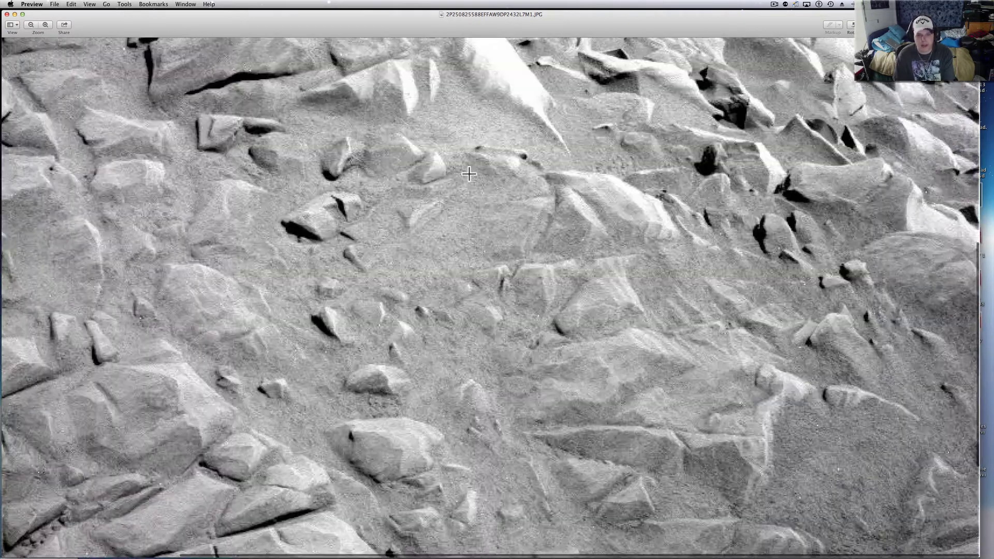
pyautogui.scroll(3, 414, 179)
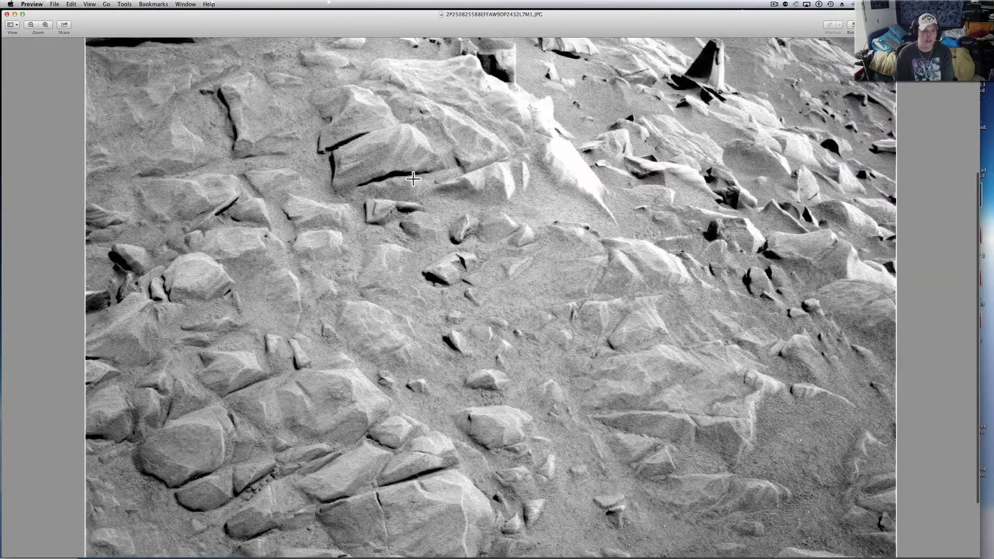
pyautogui.scroll(2, 412, 179)
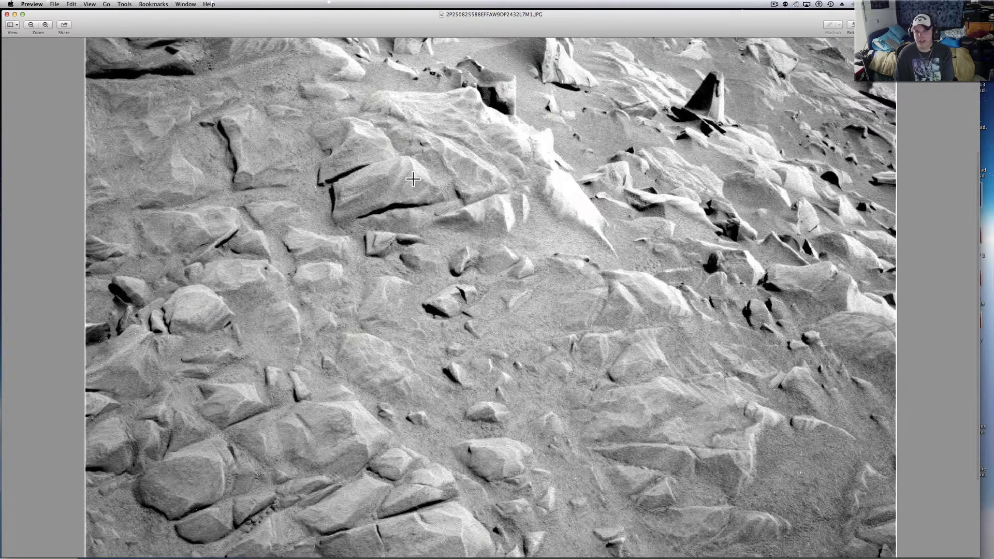
pyautogui.scroll(3, 413, 179)
pyautogui.scroll(5, 413, 179)
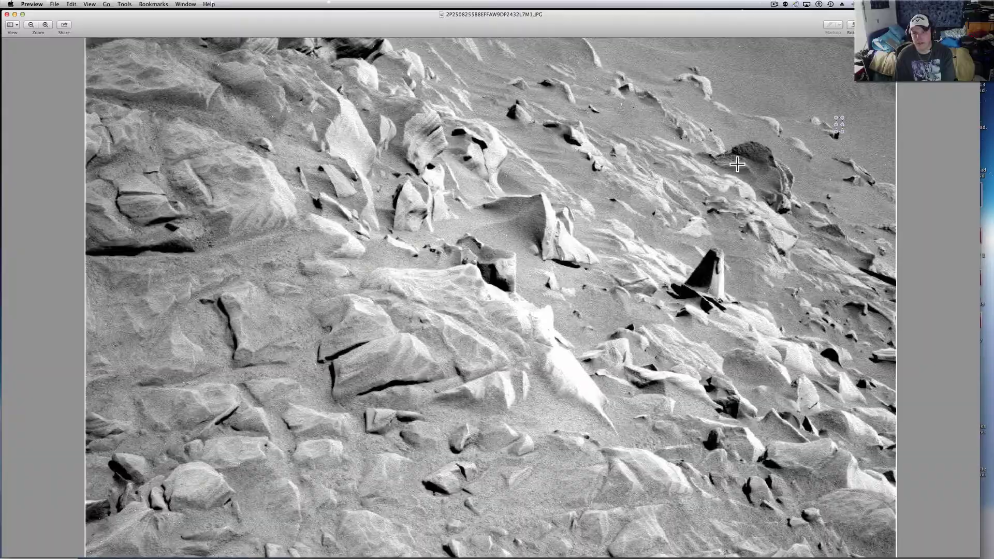
pyautogui.scroll(5, 738, 163)
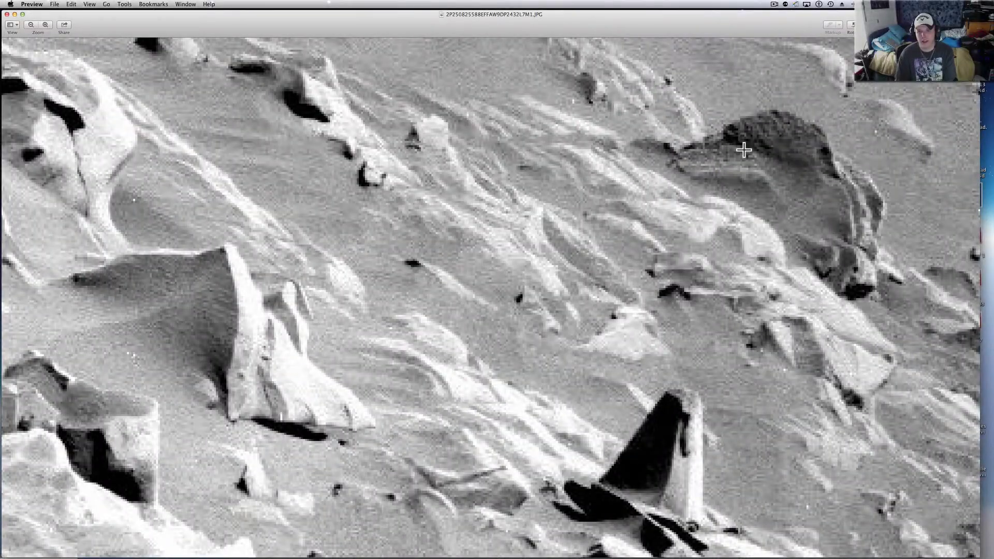
pyautogui.scroll(2, 741, 161)
pyautogui.scroll(2, 827, 133)
pyautogui.hscroll(3, 827, 132)
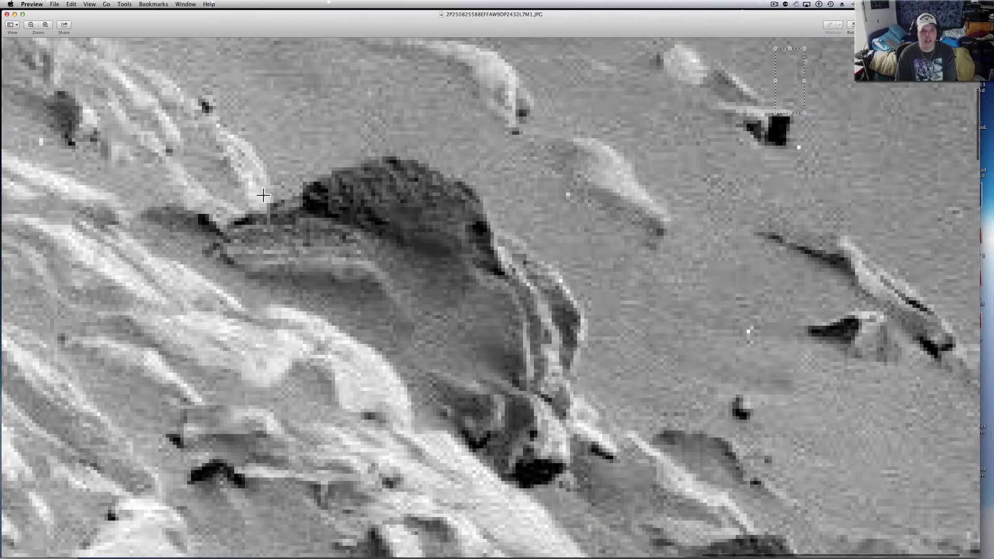
pyautogui.scroll(-3, 262, 195)
pyautogui.scroll(2, 772, 186)
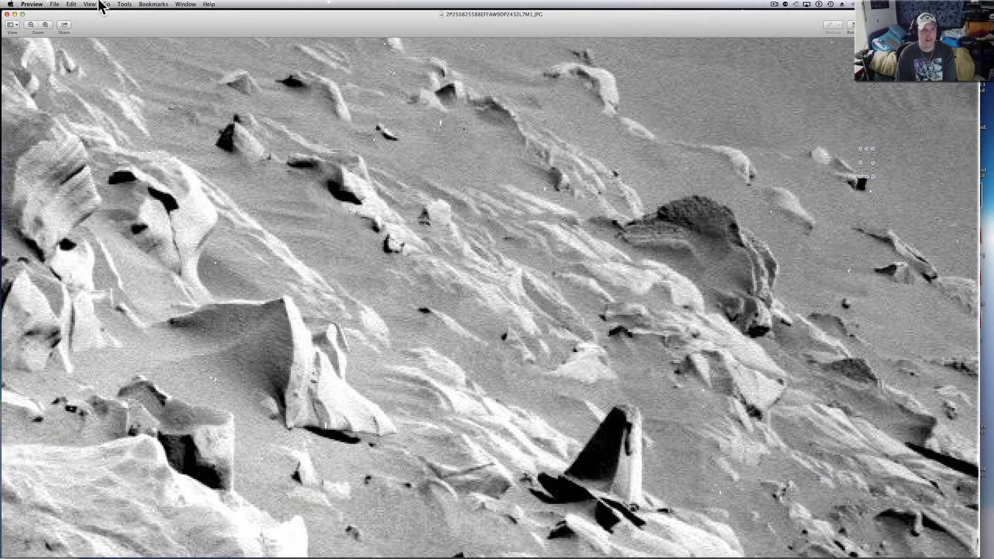
# Choose Tools > Adjust Color… to show the colour controls for the L7M1 photo
pyautogui.click(125, 4)
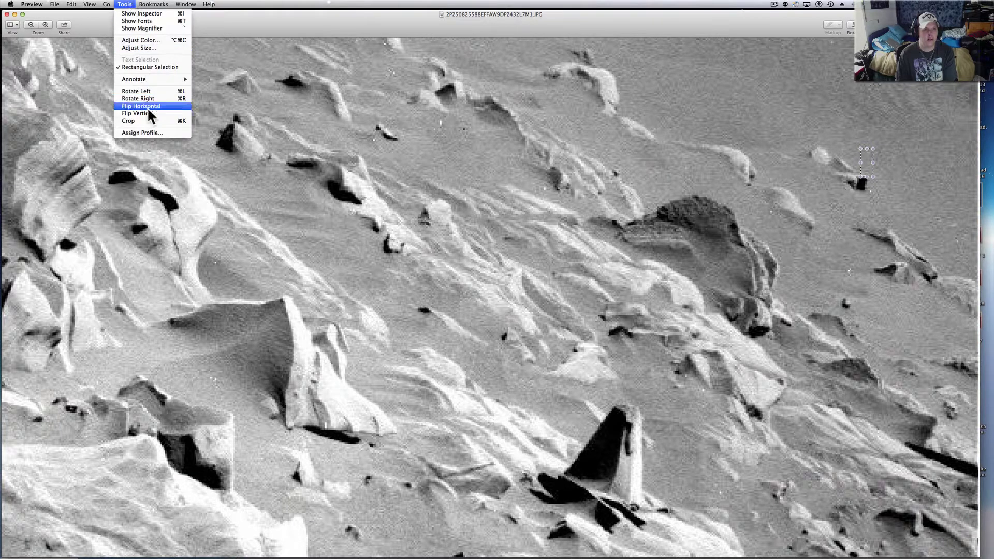
pyautogui.moveTo(148, 4)
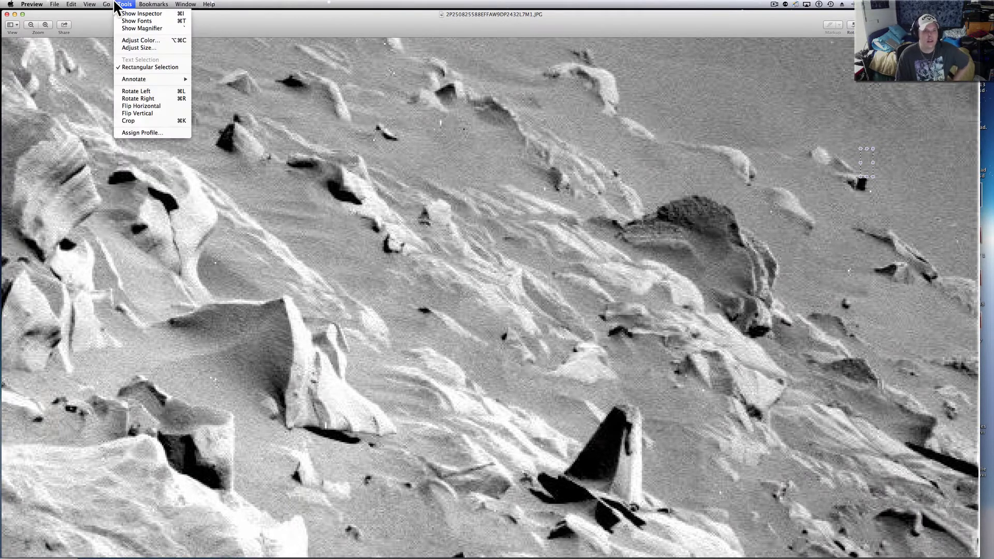
pyautogui.click(141, 46)
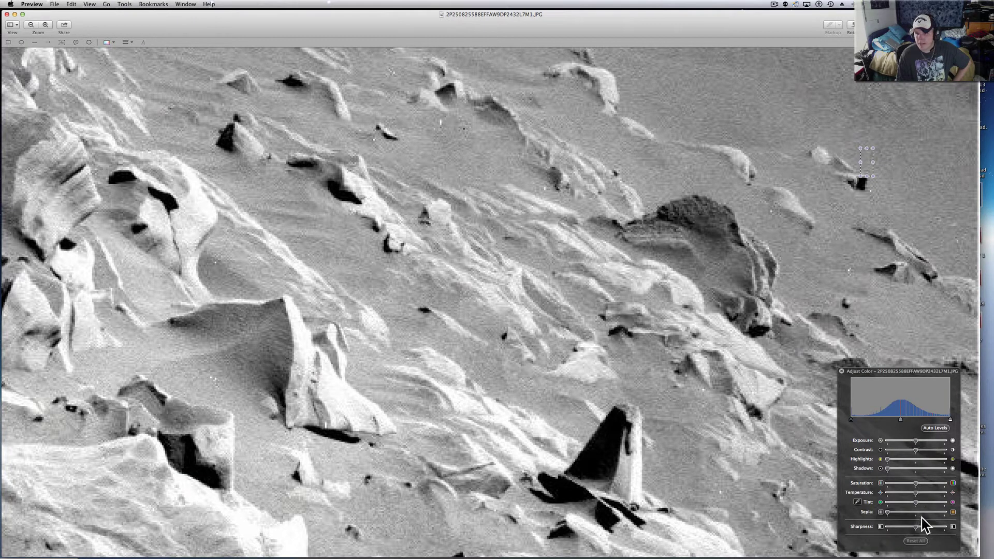
# Raise the Sharpness and move the Sepia slider right to tint the photo tan-brown
pyautogui.click(926, 527)
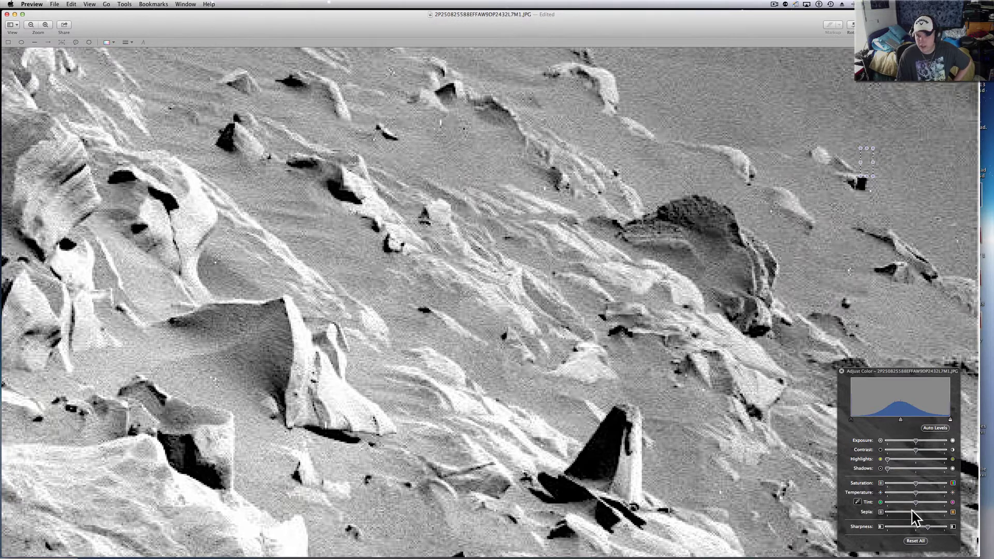
pyautogui.moveTo(913, 511); pyautogui.dragTo(919, 512)
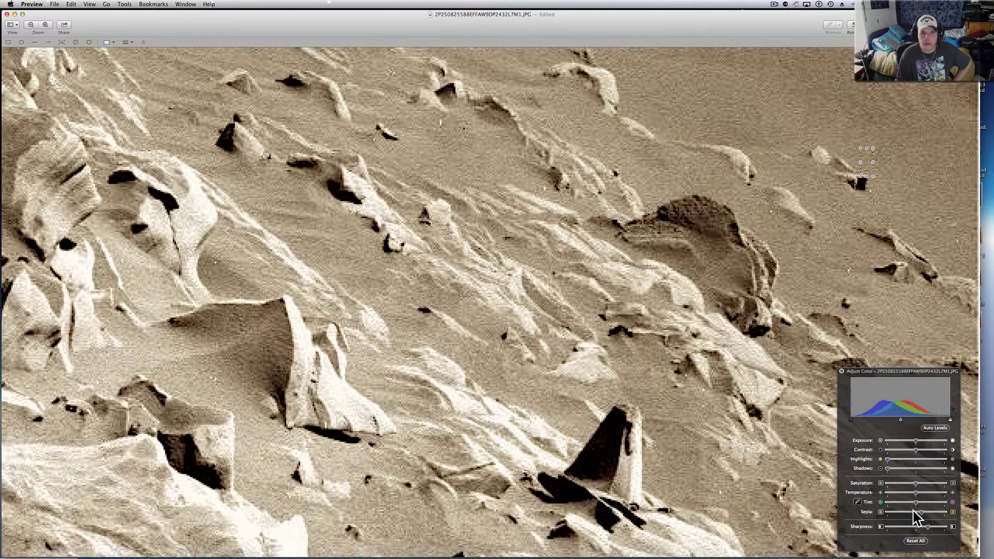
pyautogui.scroll(3, 514, 314)
pyautogui.scroll(-3, 514, 314)
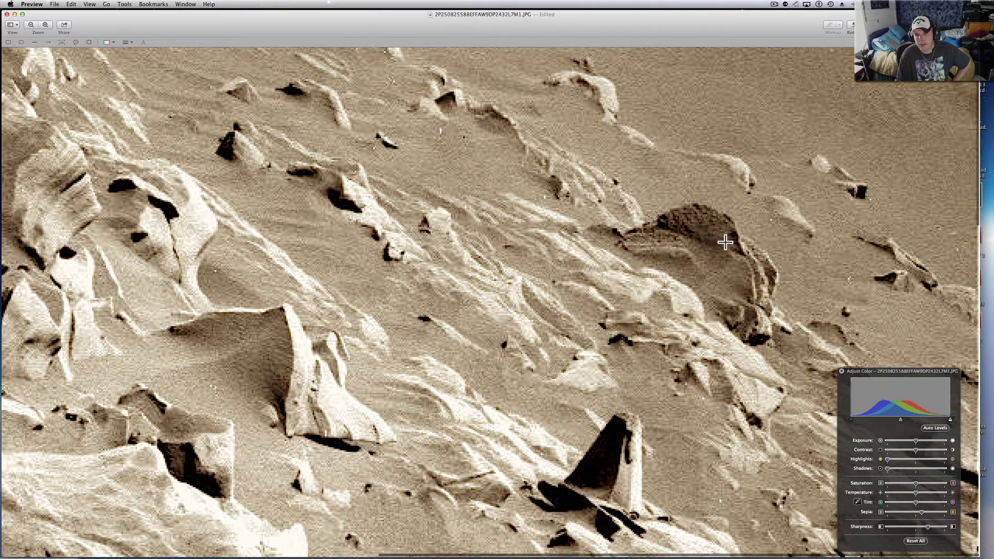
# Zoom back out until nearly the whole sepia-toned rocky slope is visible
pyautogui.scroll(3, 705, 222)
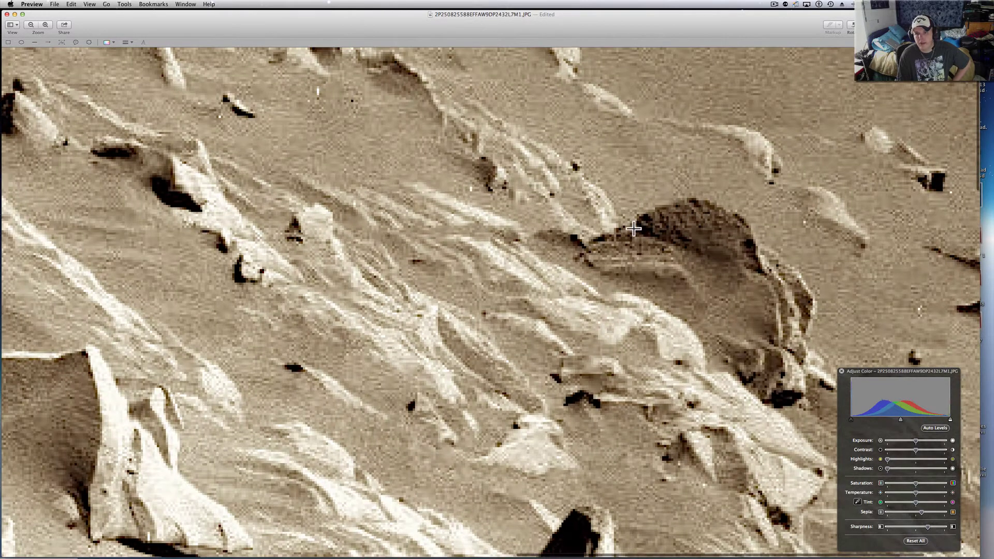
pyautogui.scroll(-5, 689, 212)
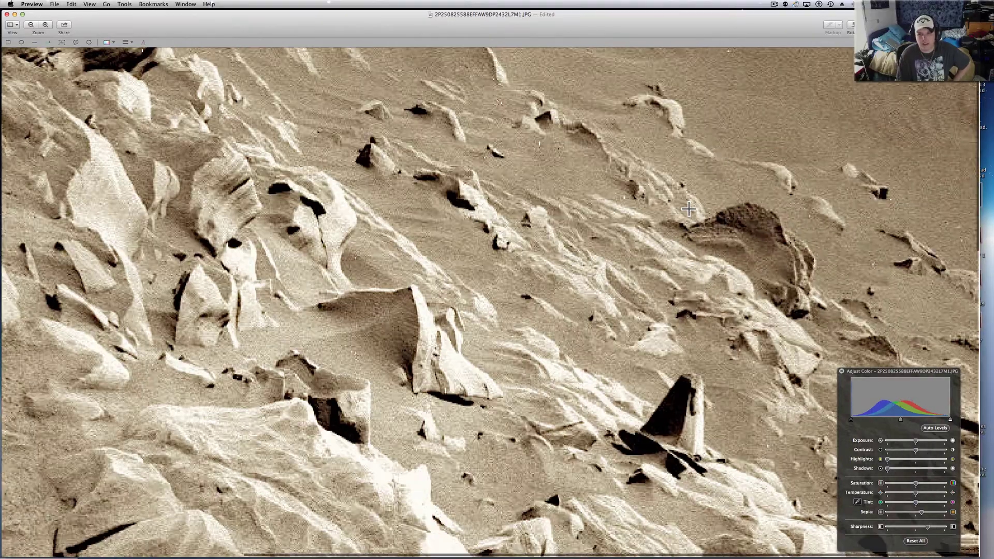
pyautogui.scroll(-3, 689, 209)
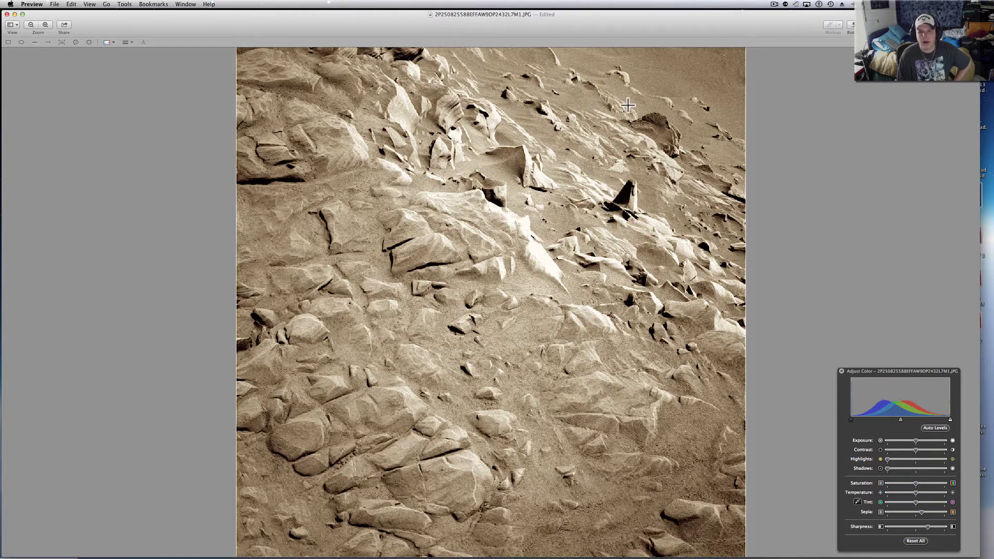
pyautogui.scroll(2, 649, 108)
pyautogui.scroll(2, 649, 109)
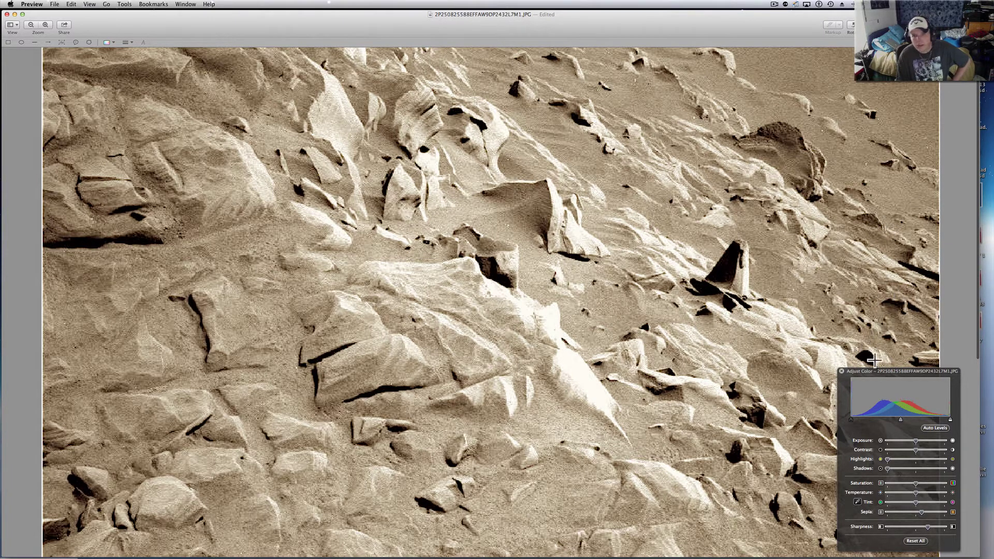
pyautogui.scroll(5, 387, 106)
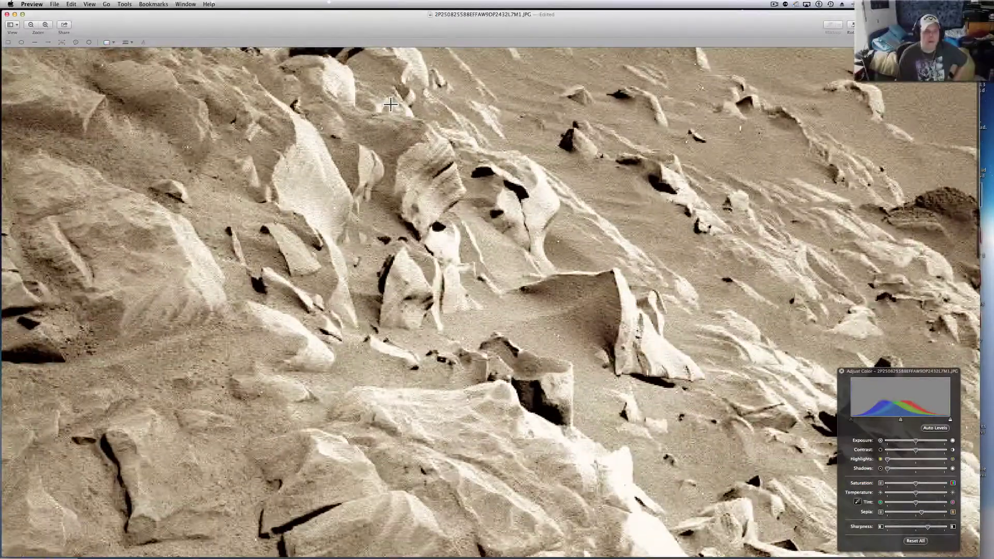
pyautogui.scroll(-5, 390, 106)
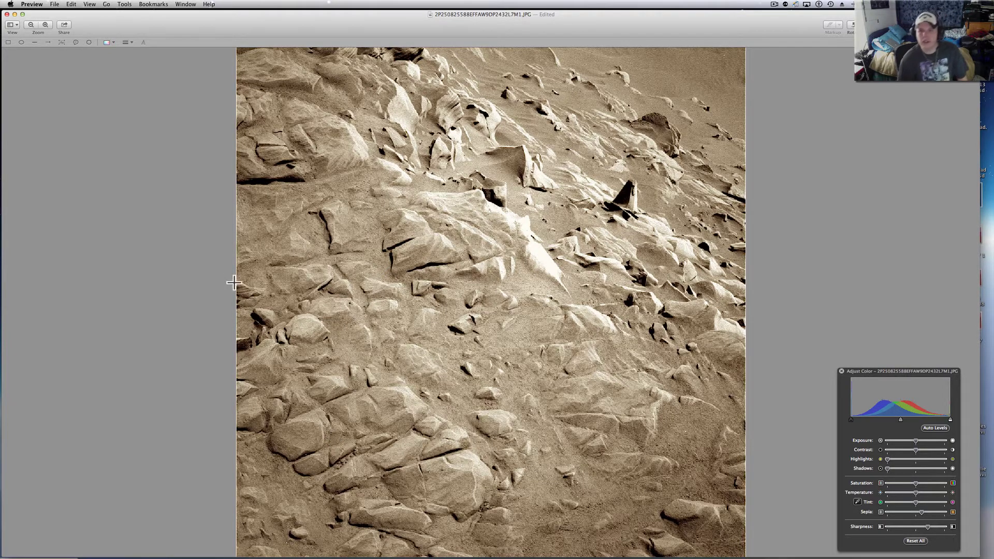
pyautogui.press('super+plus')
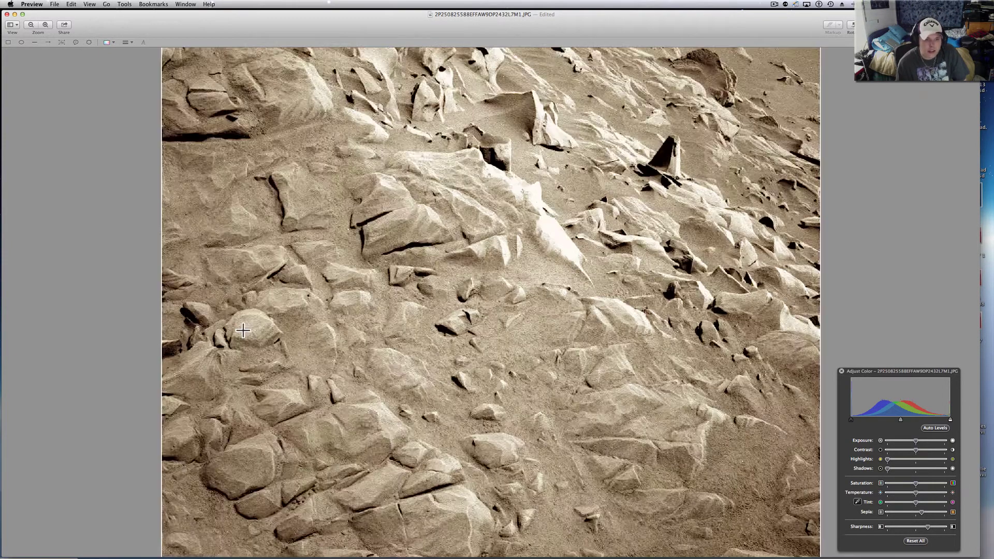
pyautogui.press('super+plus')
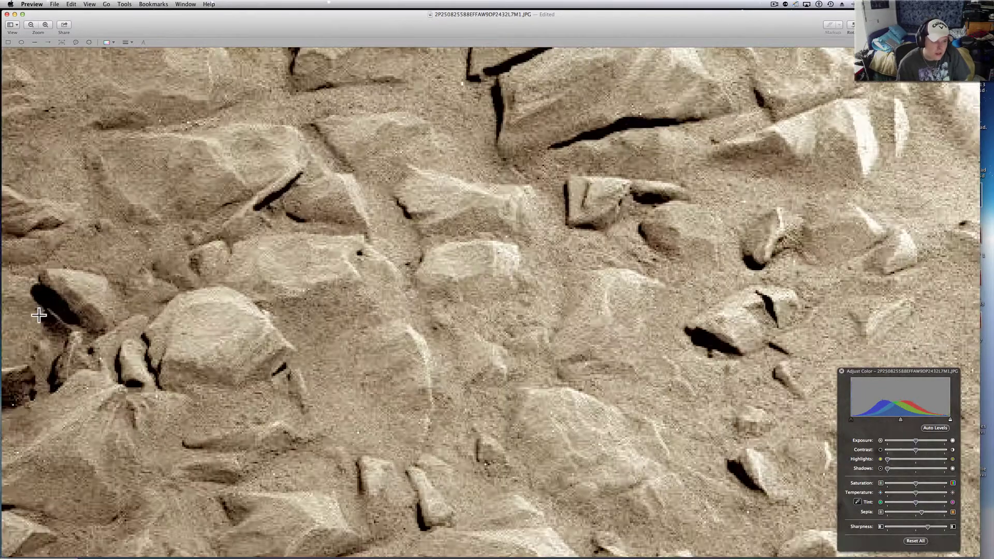
pyautogui.scroll(-1, 39, 315)
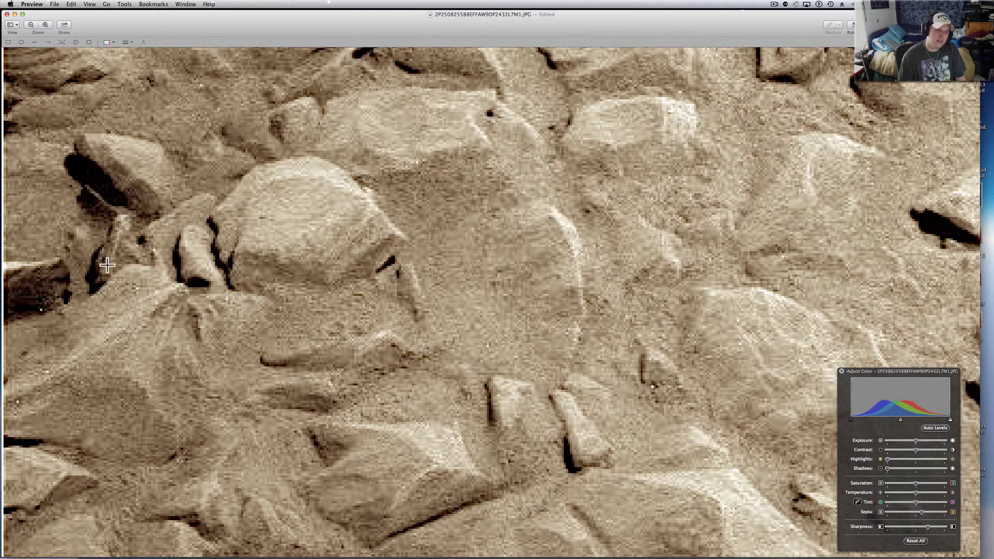
pyautogui.scroll(5, 106, 265)
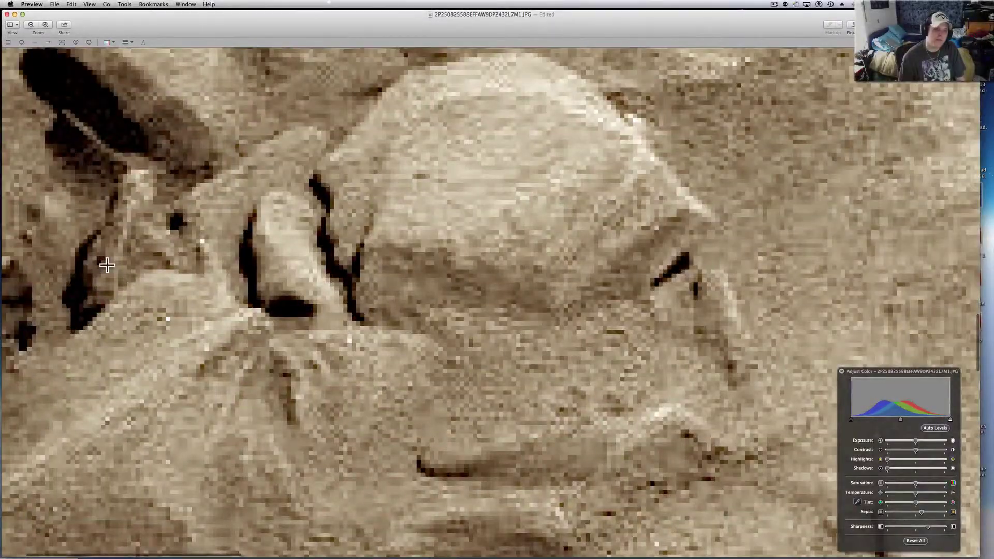
pyautogui.scroll(-5, 106, 265)
pyautogui.scroll(5, 107, 262)
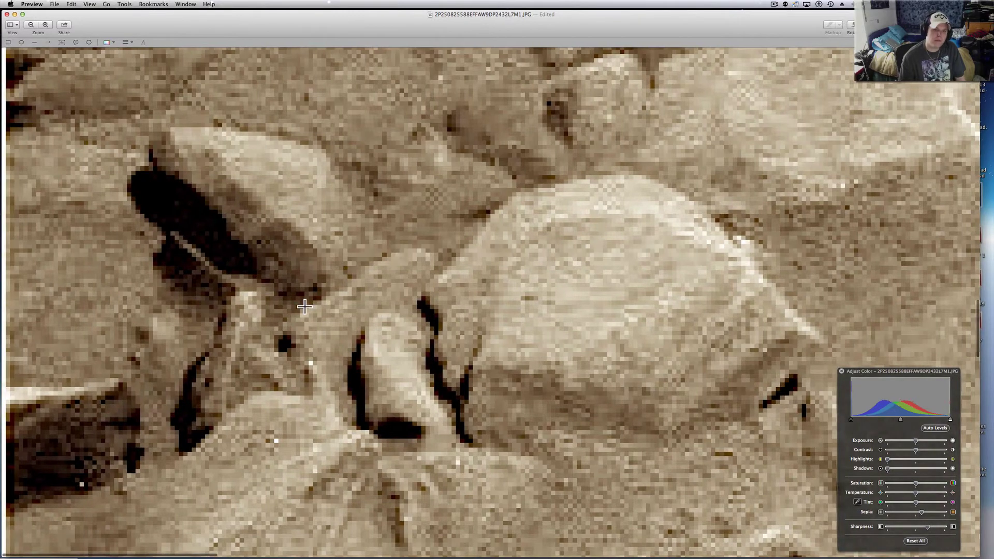
pyautogui.scroll(-5, 305, 306)
pyautogui.scroll(2, 39, 282)
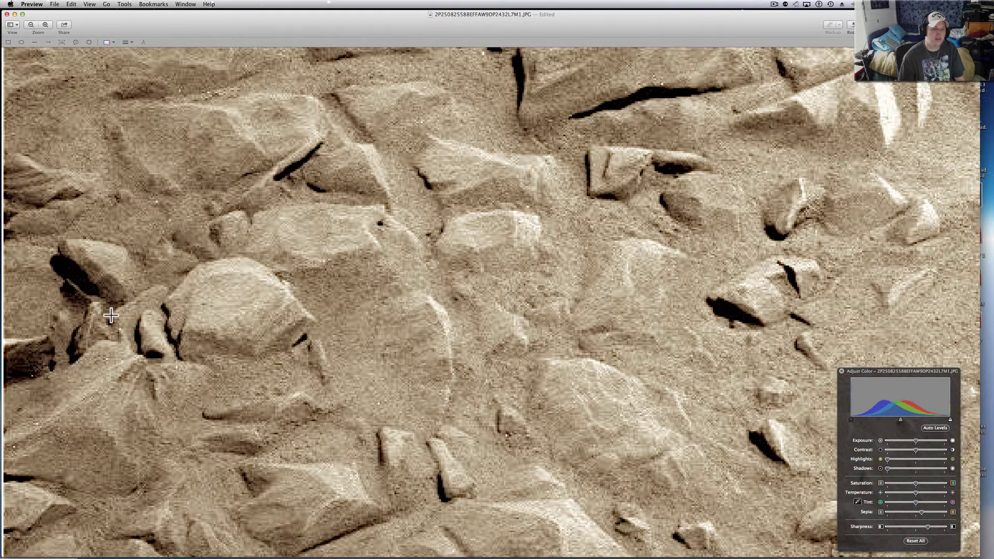
pyautogui.press('super+9')
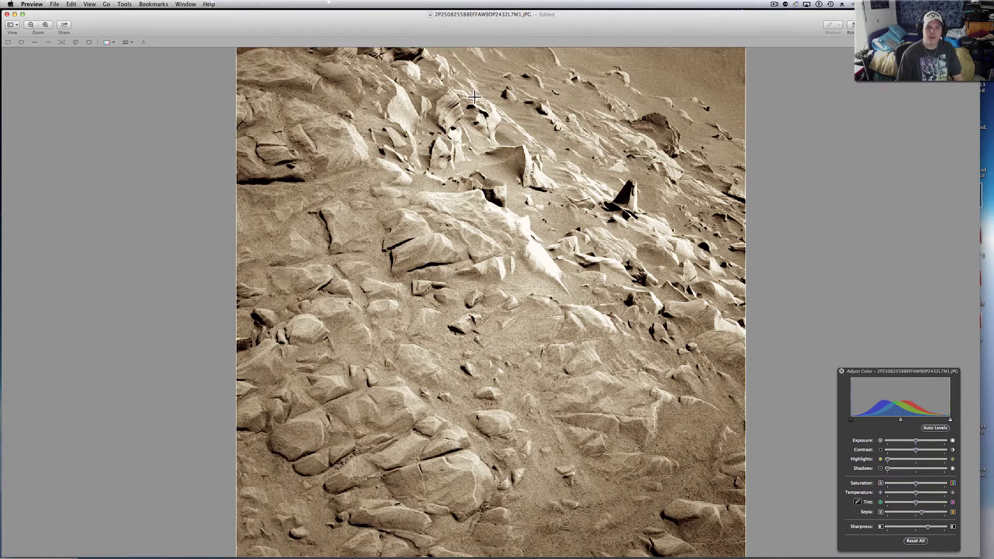
# Zoom in with Cmd+= so the sepia L7M1 photo fills the window width
pyautogui.press('super+plus')
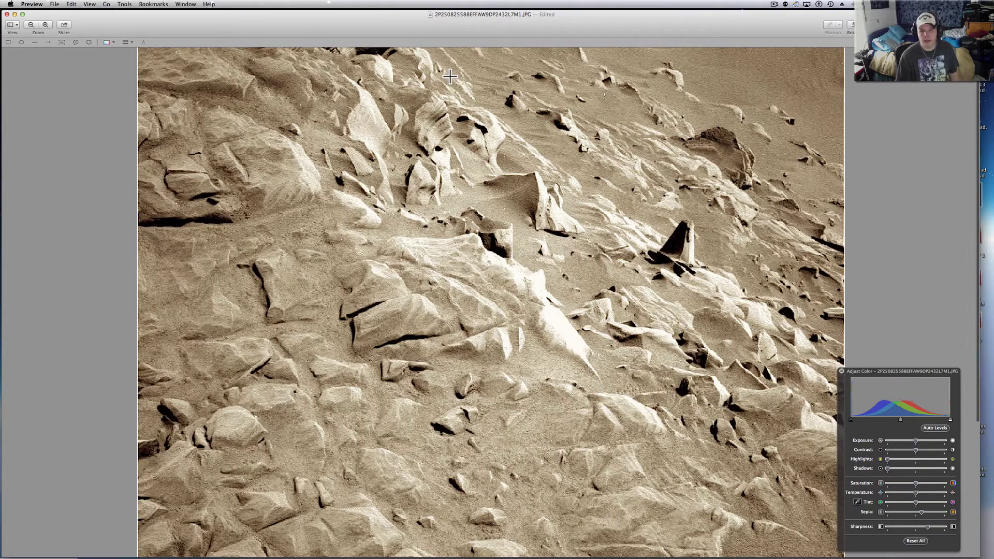
pyautogui.scroll(2, 449, 77)
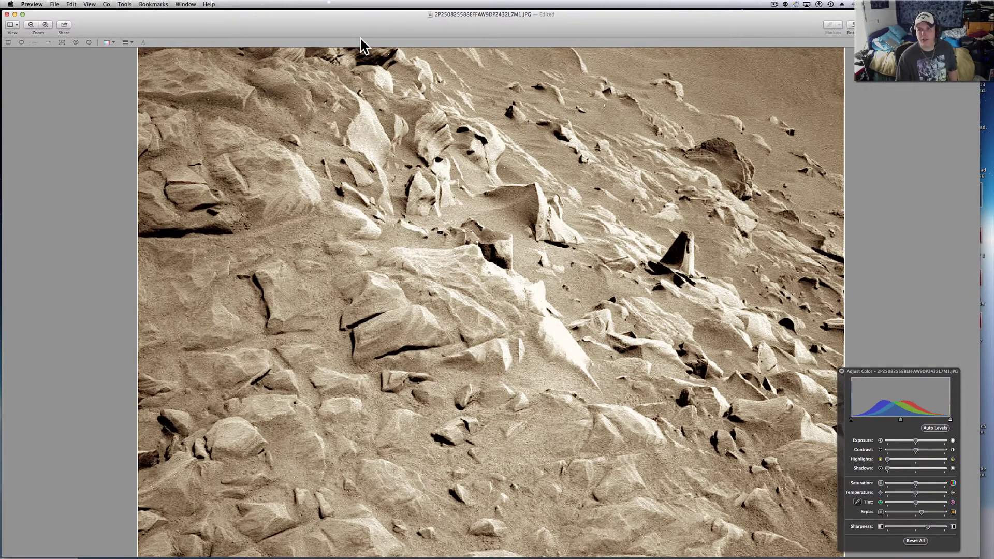
pyautogui.click(772, 4)
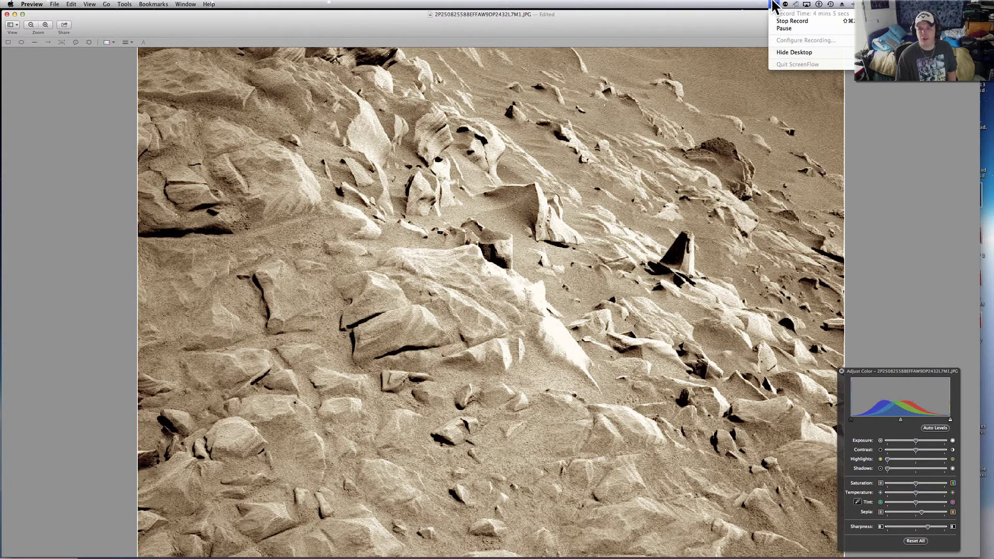